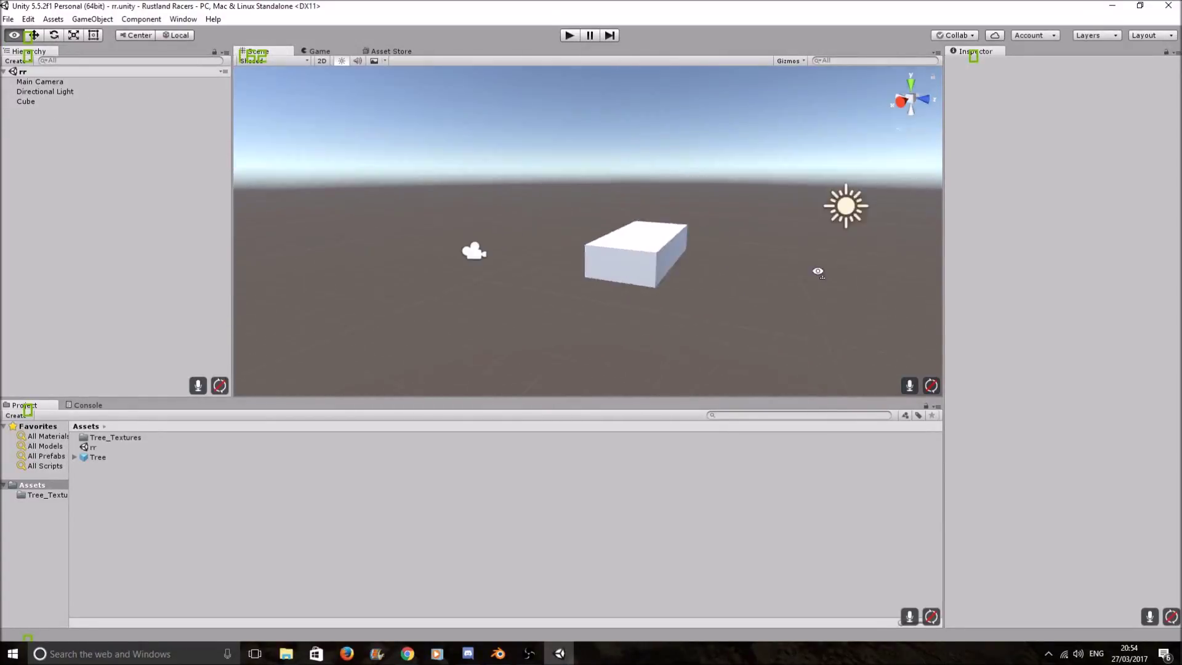
mouse_move(749, 269)
left_mouse_down("alt")
mouse_move(44, 239)
mouse_move(976, 258)
mouse_move(945, 230)
mouse_move(848, 258)
left_mouse_up("alt")
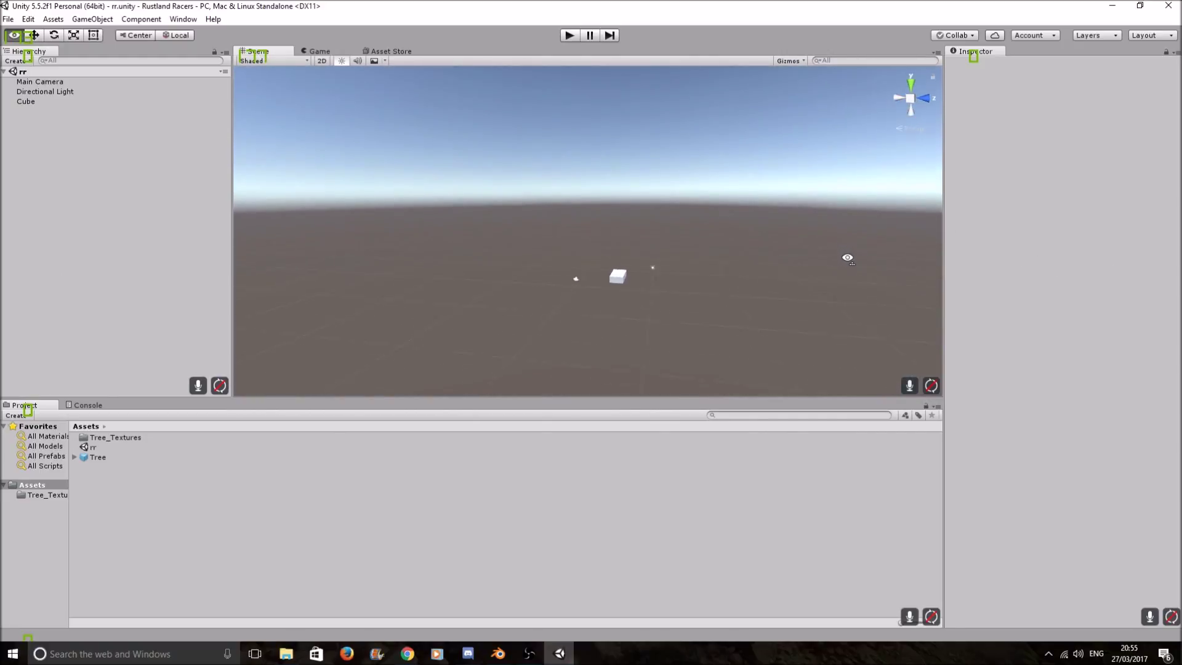
mouse_move(847, 259)
left_mouse_down("alt")
mouse_move(128, 346)
mouse_move(411, 276)
mouse_move(930, 314)
left_mouse_up("alt")
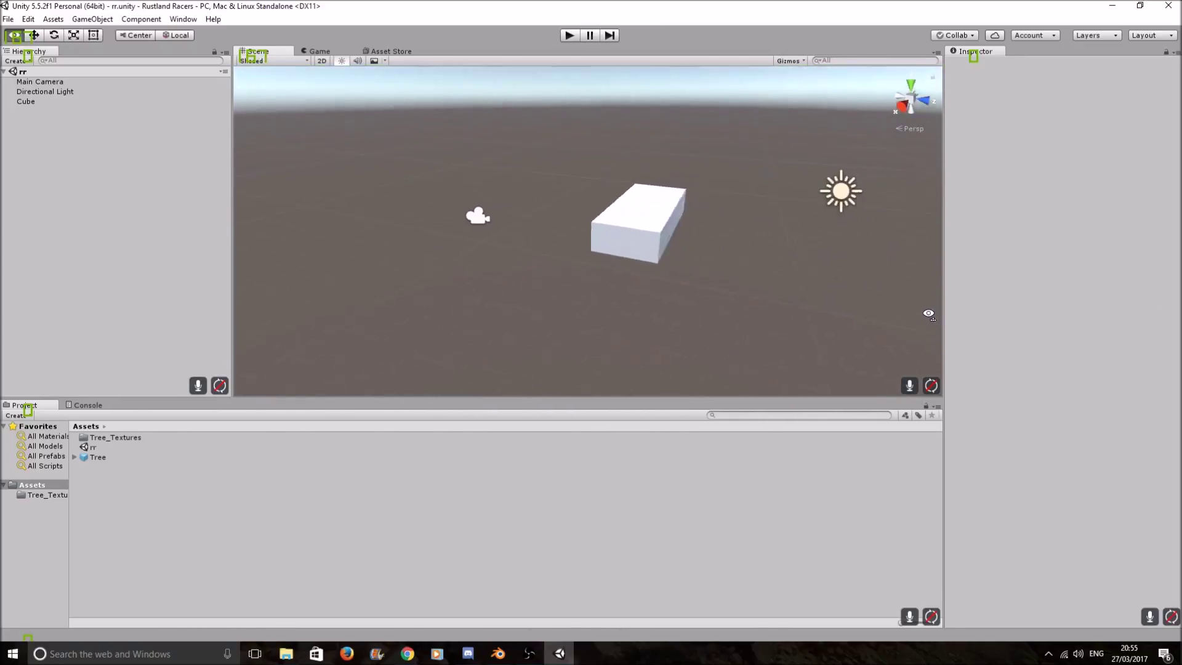
left_click_drag(929, 314, 939, 298, "alt")
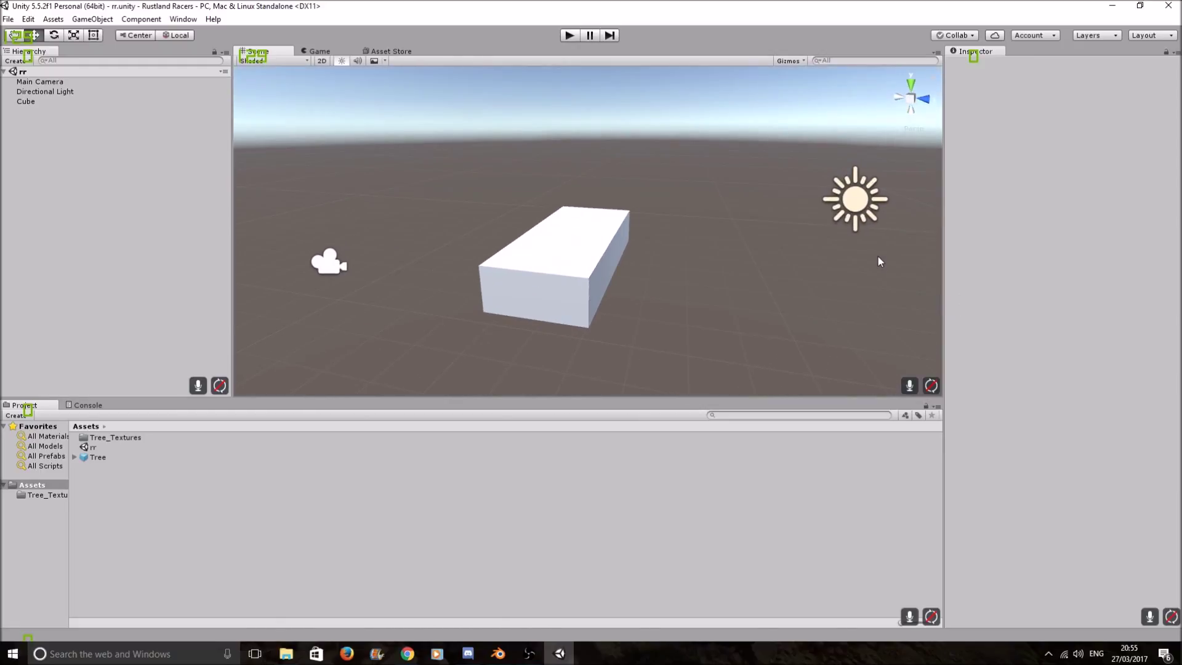
left_click(499, 654)
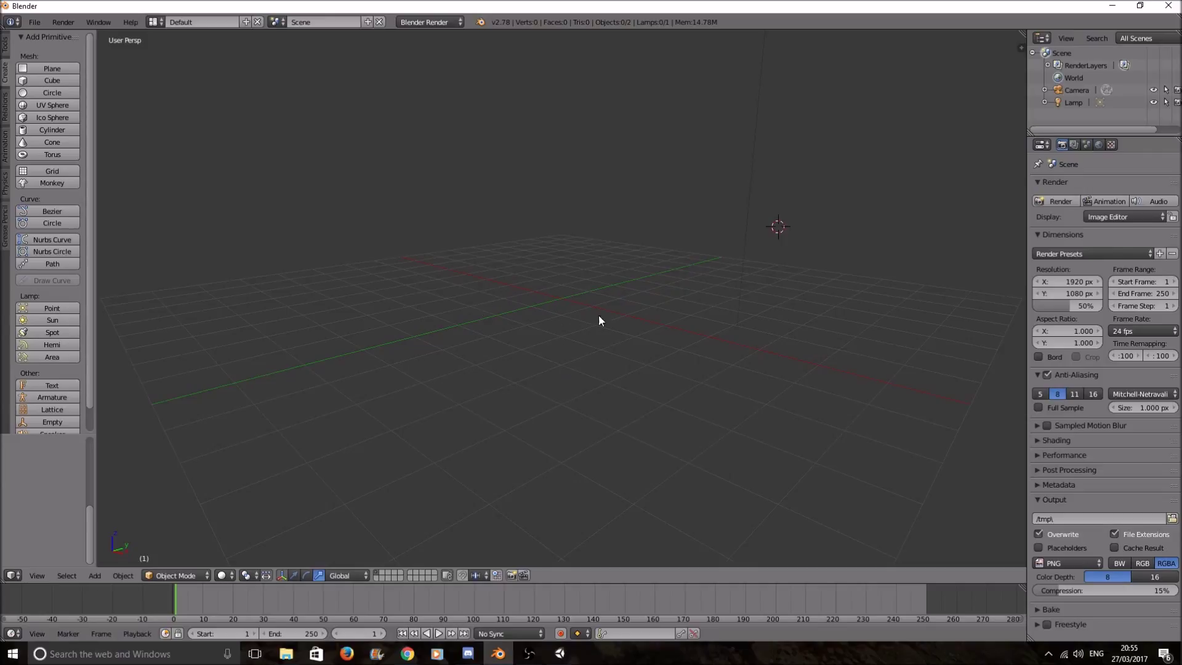
middle_click_drag(662, 351, 557, 561)
left_click(559, 653)
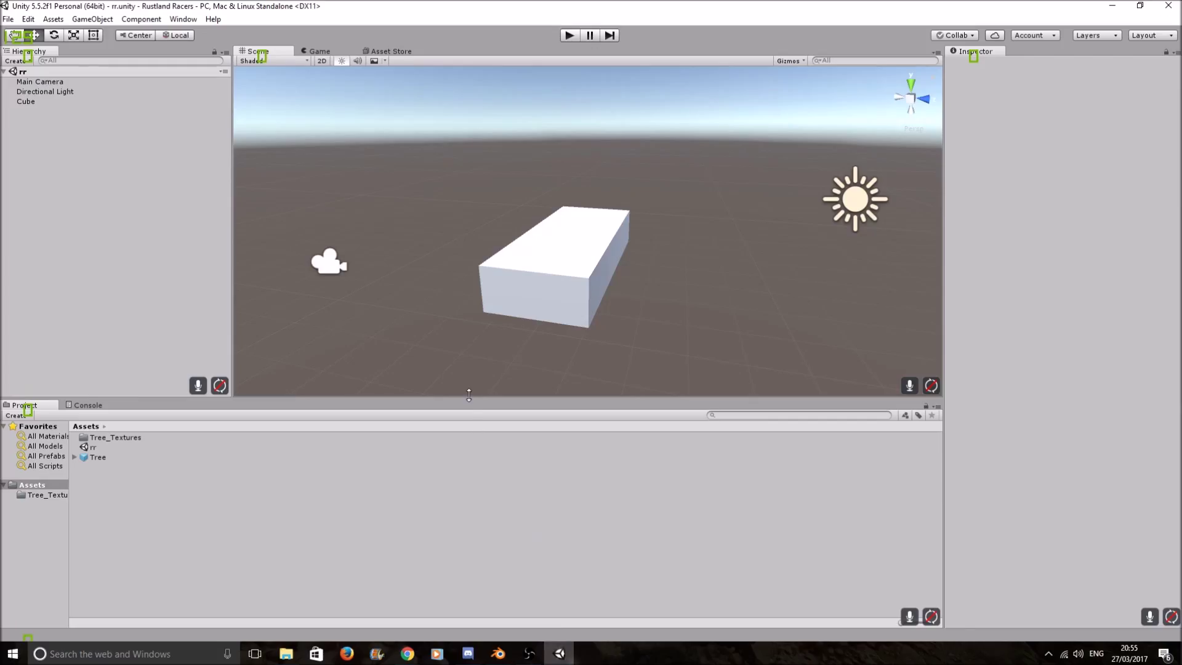